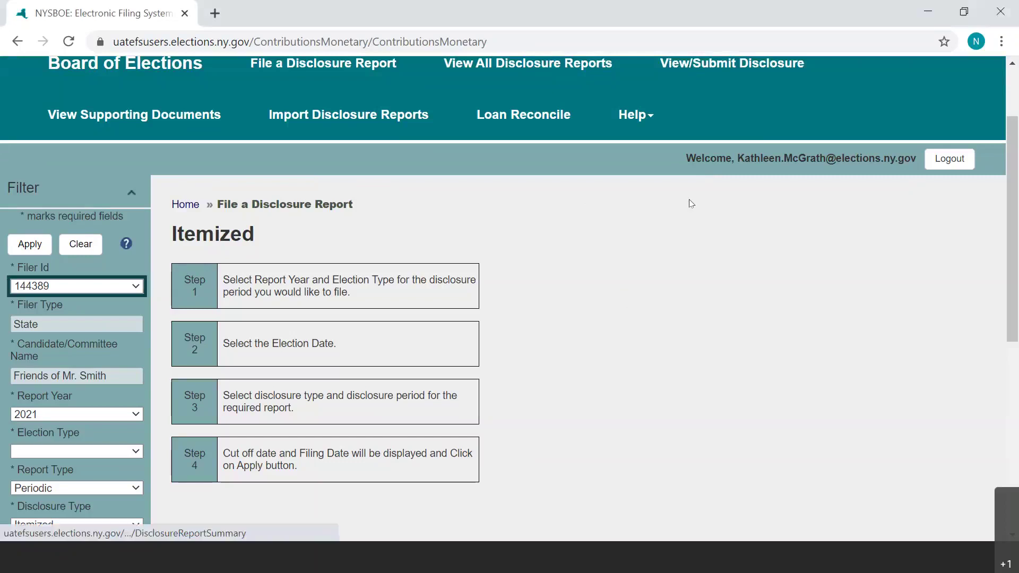
pyautogui.scroll(3, 677, 351)
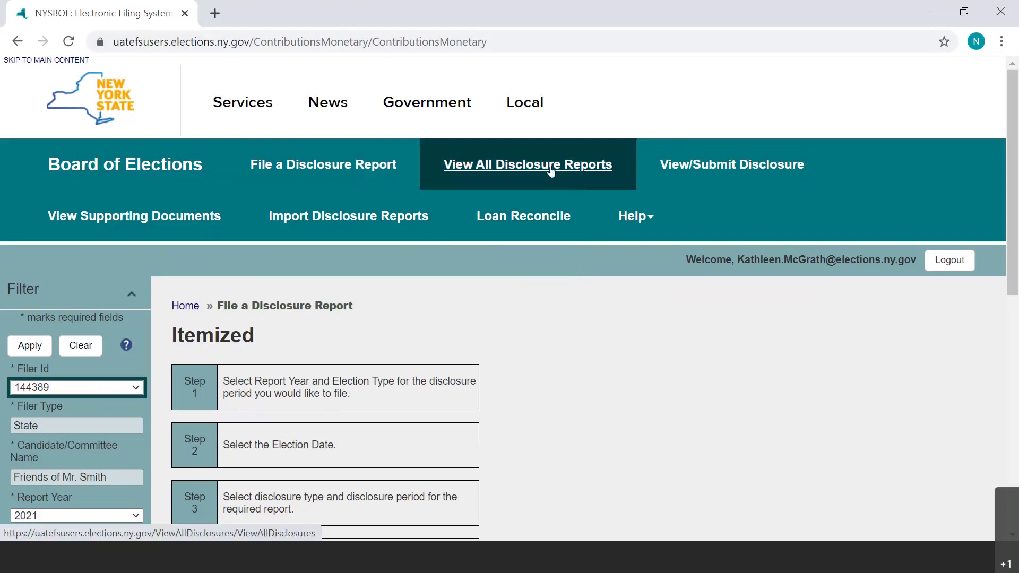
# - List all disclosure reports filtered to report year 2021
pyautogui.click(552, 170)
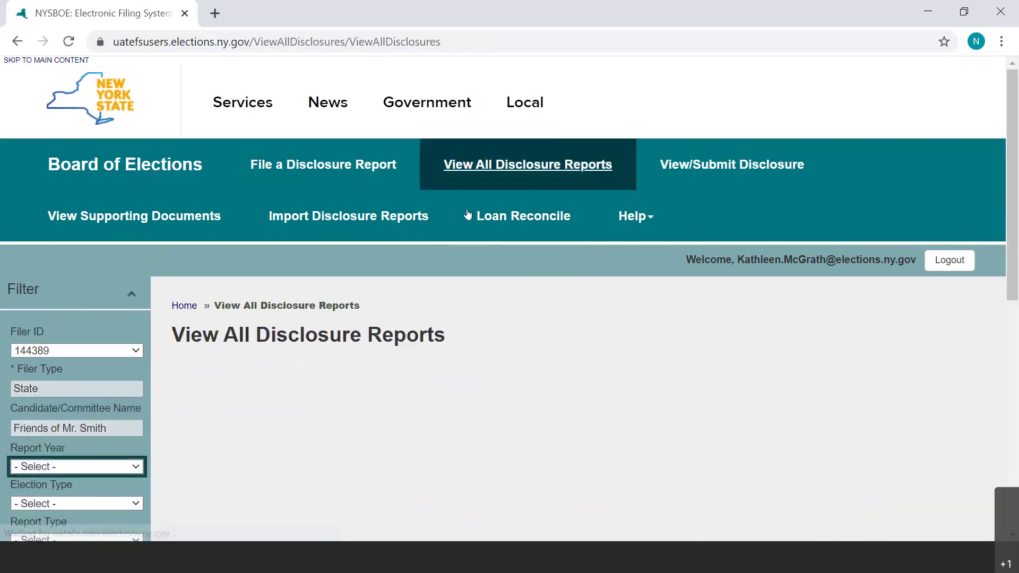
pyautogui.click(117, 466)
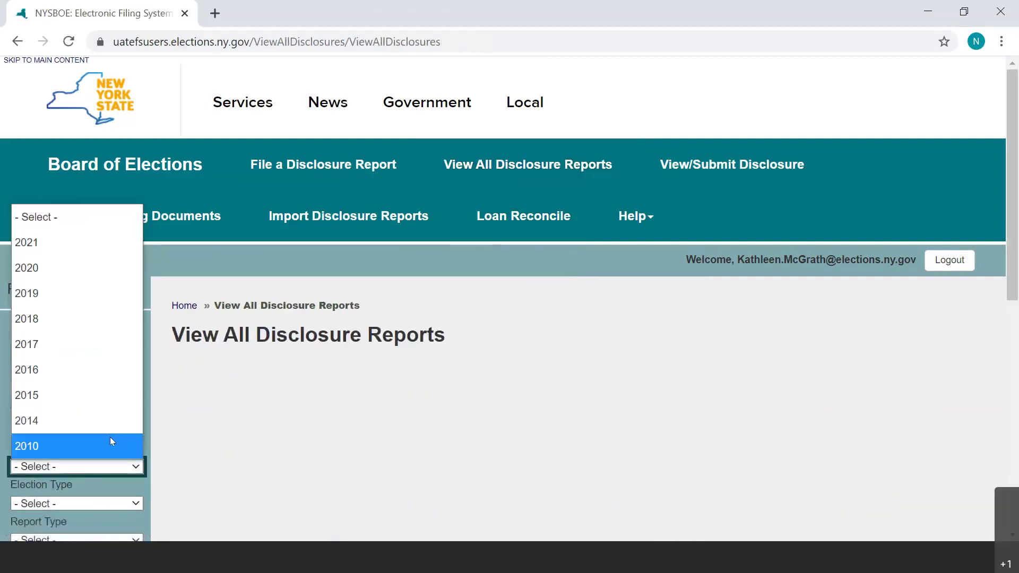
pyautogui.click(67, 247)
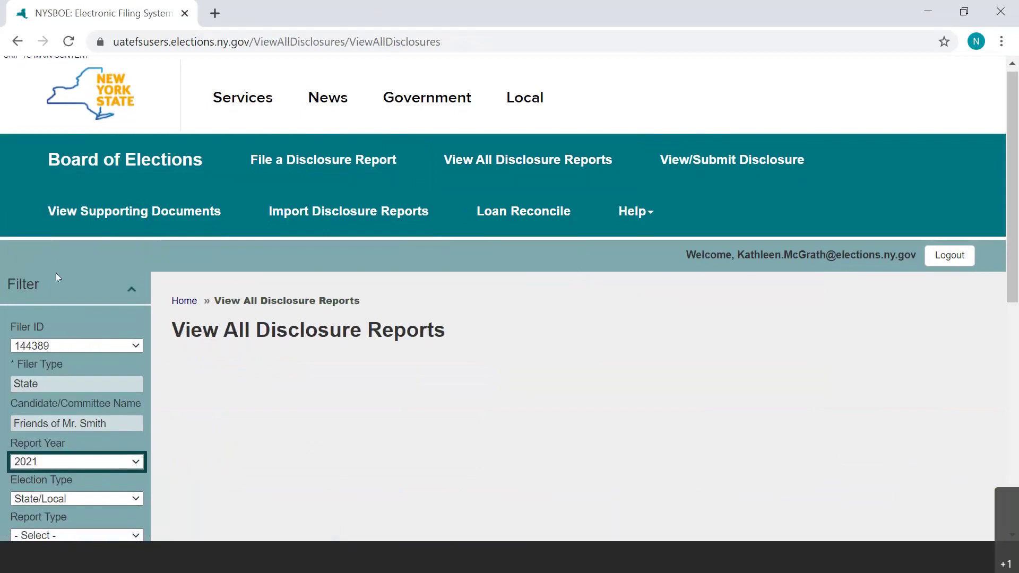
pyautogui.scroll(-3, 61, 271)
pyautogui.scroll(-3, 72, 359)
pyautogui.scroll(-5, 79, 389)
pyautogui.scroll(-1, 61, 319)
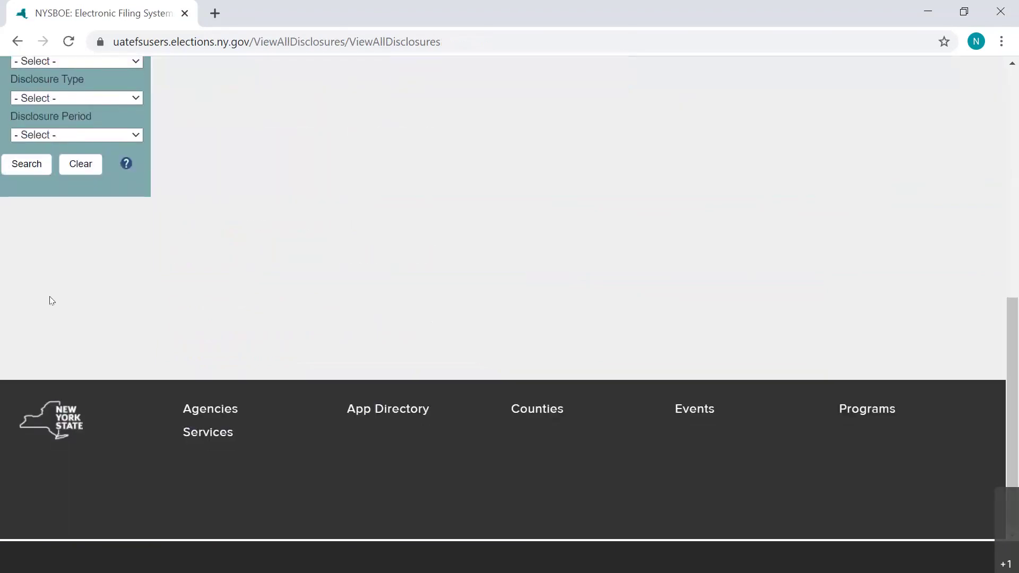
pyautogui.click(26, 164)
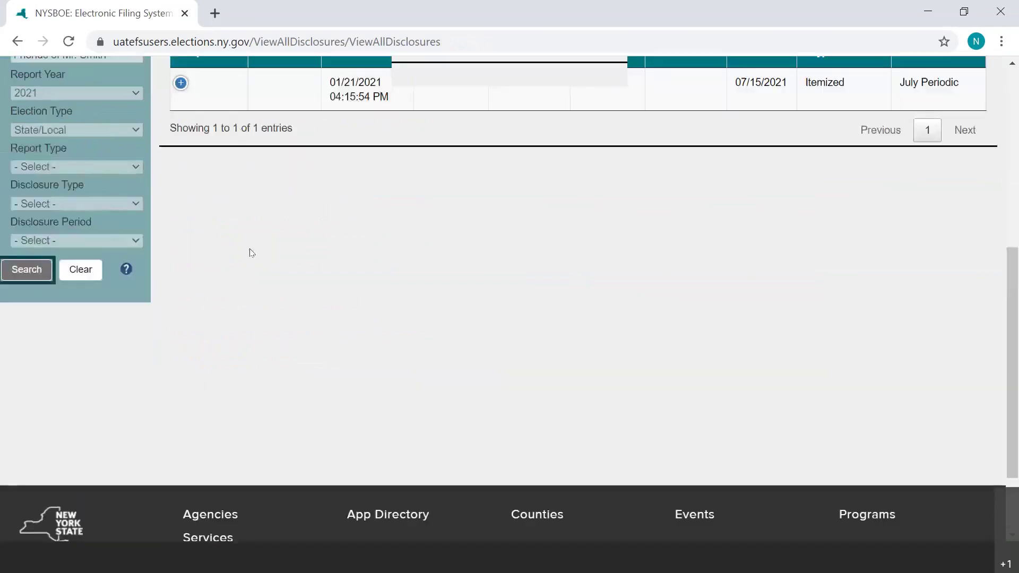
pyautogui.scroll(5, 250, 250)
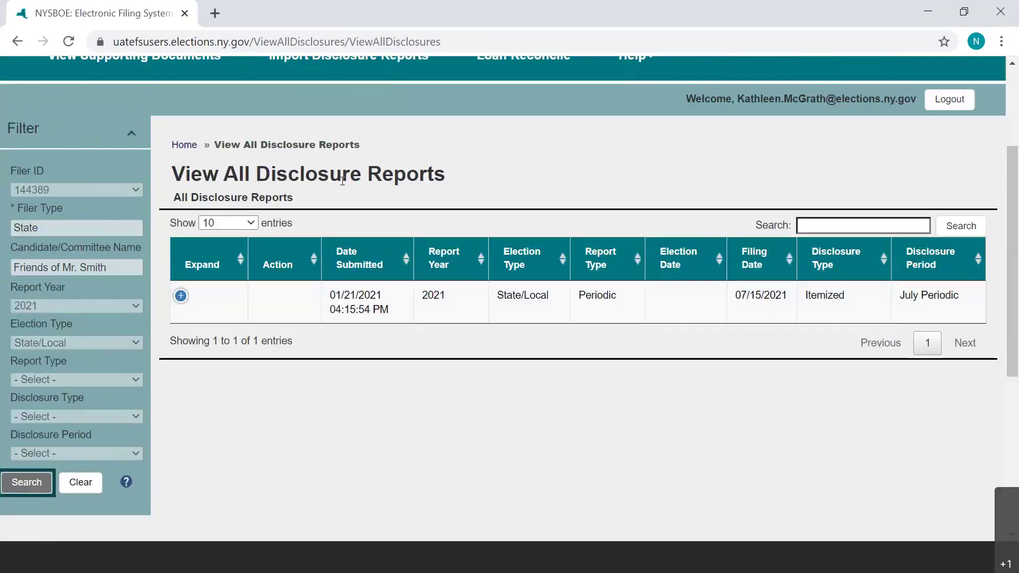
# - Expand the July Periodic report and its Loans Received transaction to show the loan details
pyautogui.click(226, 313)
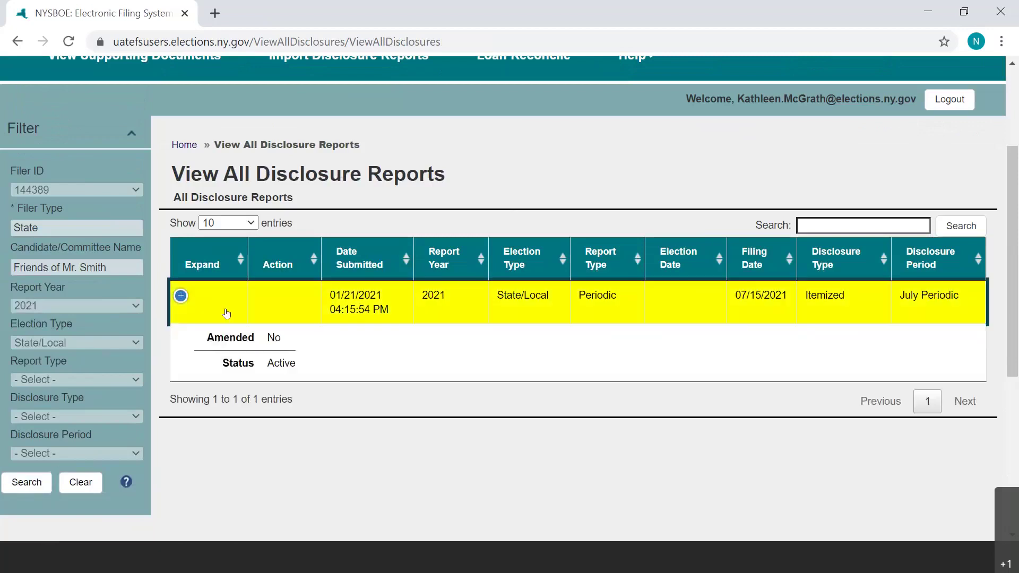
pyautogui.scroll(-3, 239, 319)
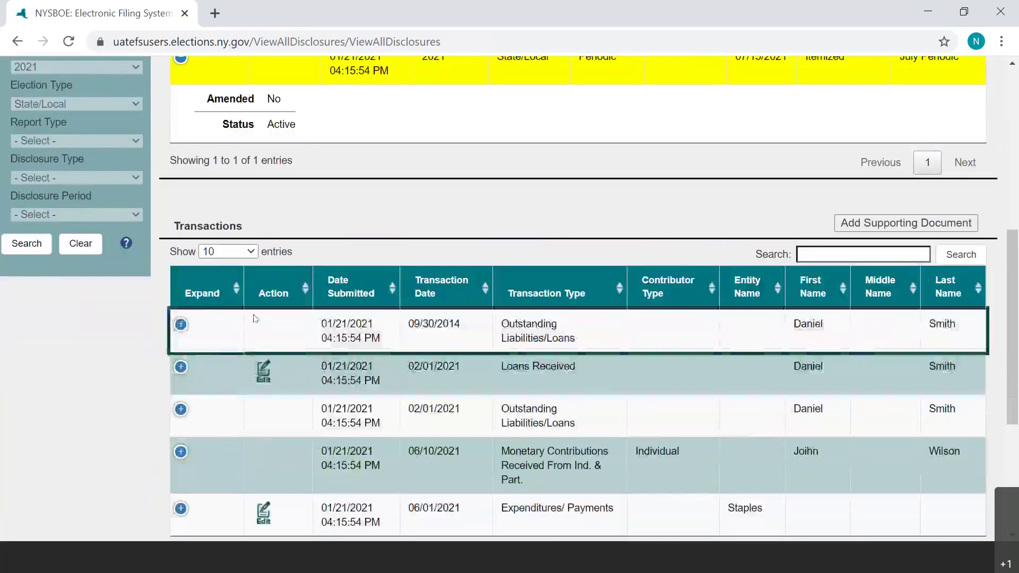
pyautogui.click(181, 366)
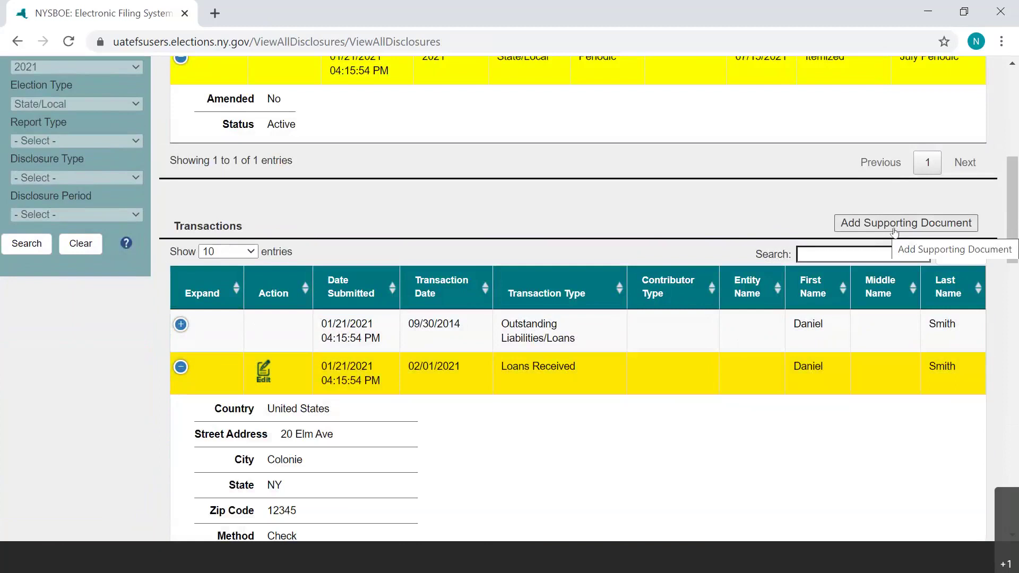
# - Choose the Letter of Indebtedness Mr Smith PDF as a new supporting document for the loan
pyautogui.click(895, 226)
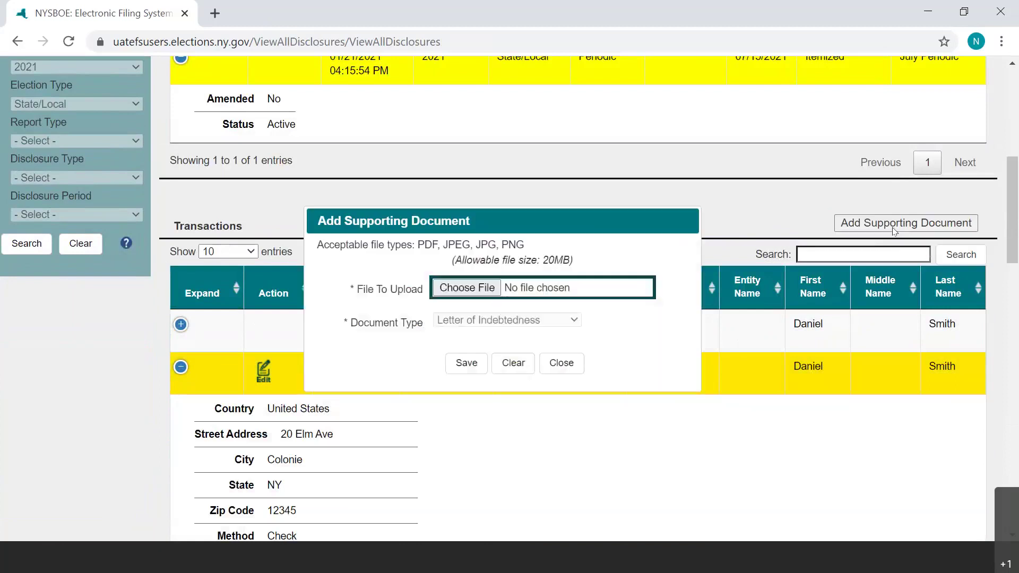
pyautogui.click(468, 288)
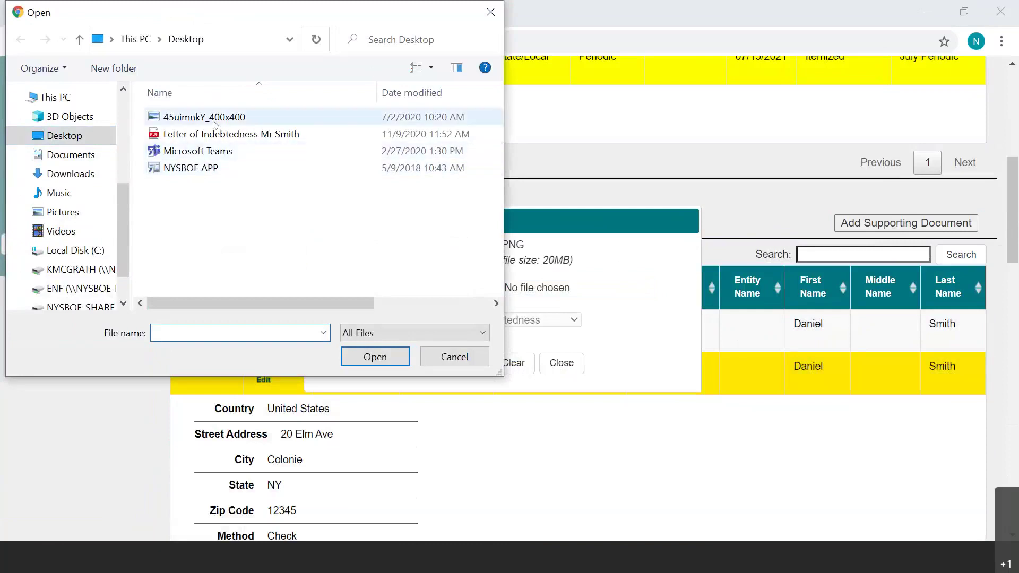
pyautogui.click(213, 137)
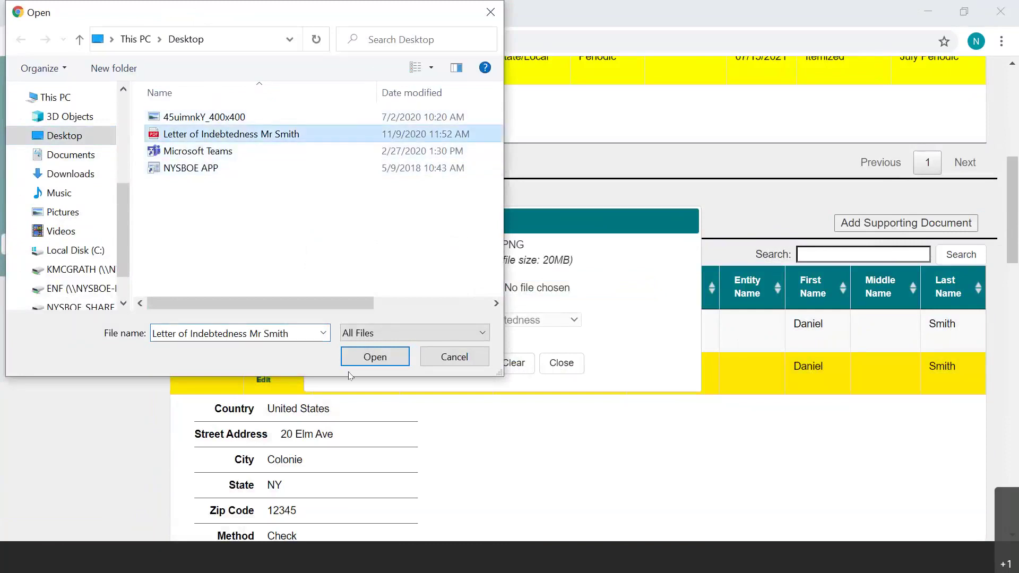
pyautogui.click(374, 356)
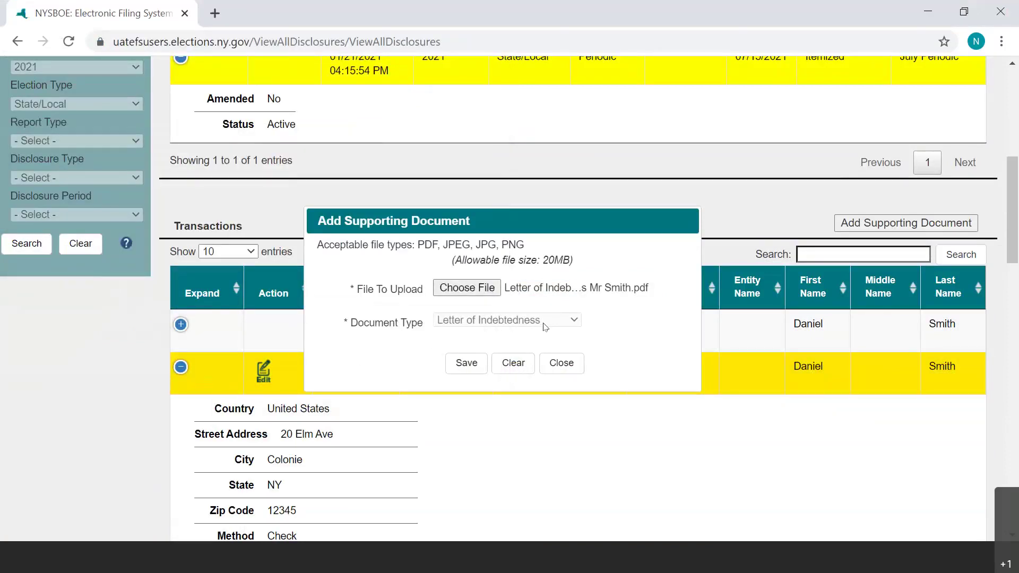
# - Save the supporting document, acknowledge the confirmation and return to the transactions list
pyautogui.click(466, 364)
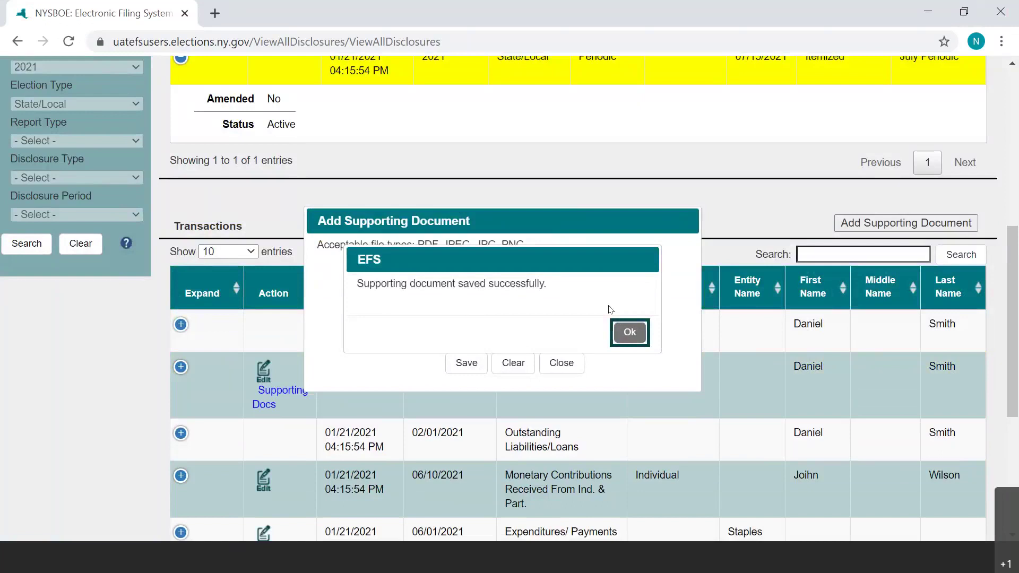
pyautogui.click(630, 333)
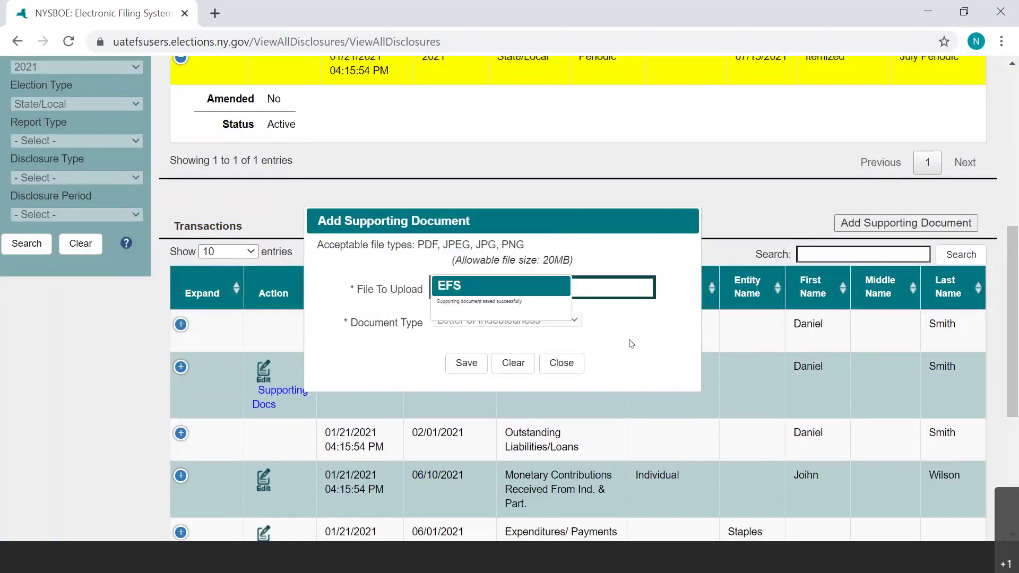
pyautogui.click(565, 366)
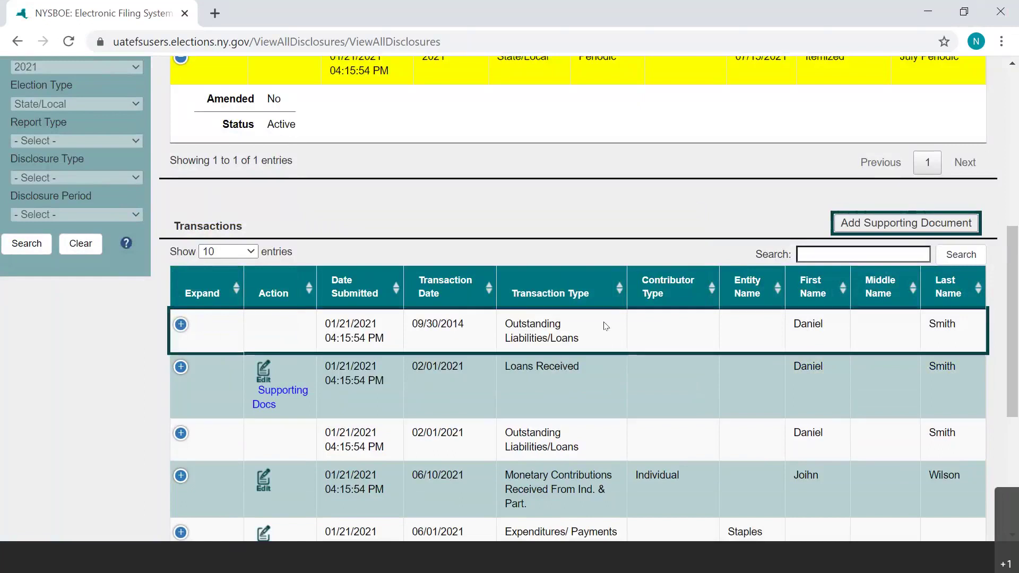
pyautogui.scroll(4, 596, 232)
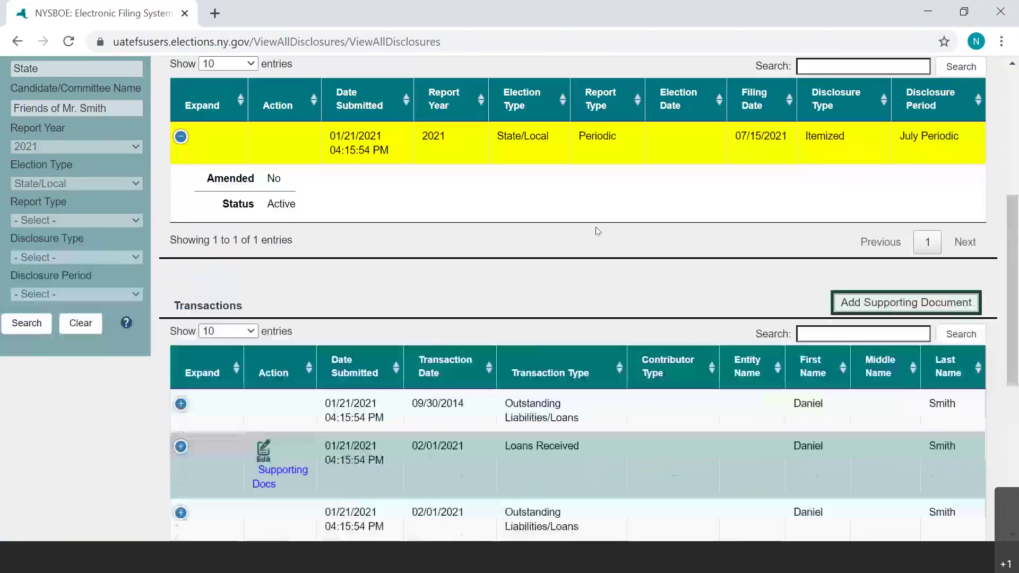
pyautogui.scroll(4, 595, 232)
pyautogui.scroll(4, 597, 232)
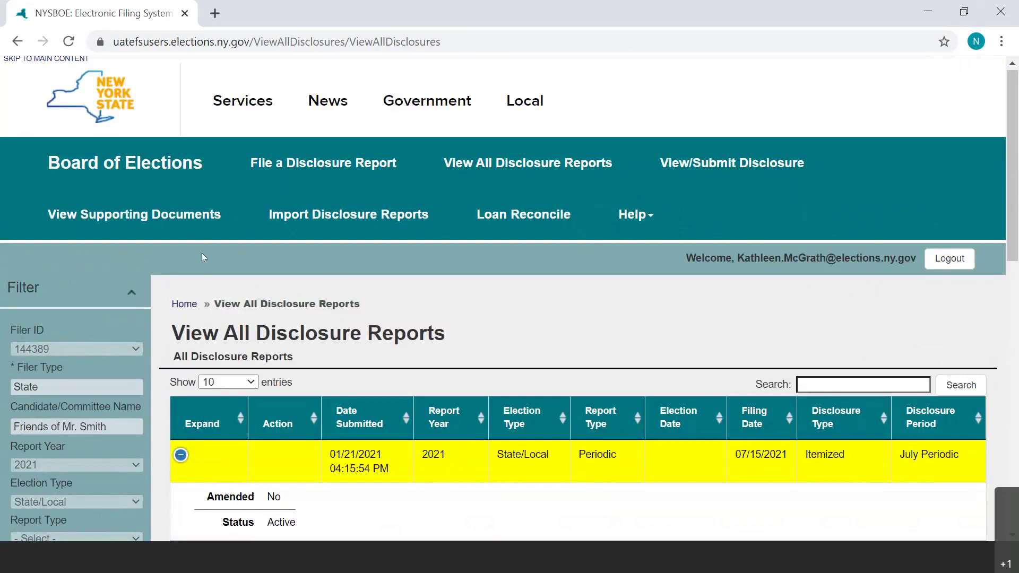
# - Filter supporting documents to report year 2021 and the July Periodic disclosure period
pyautogui.click(116, 216)
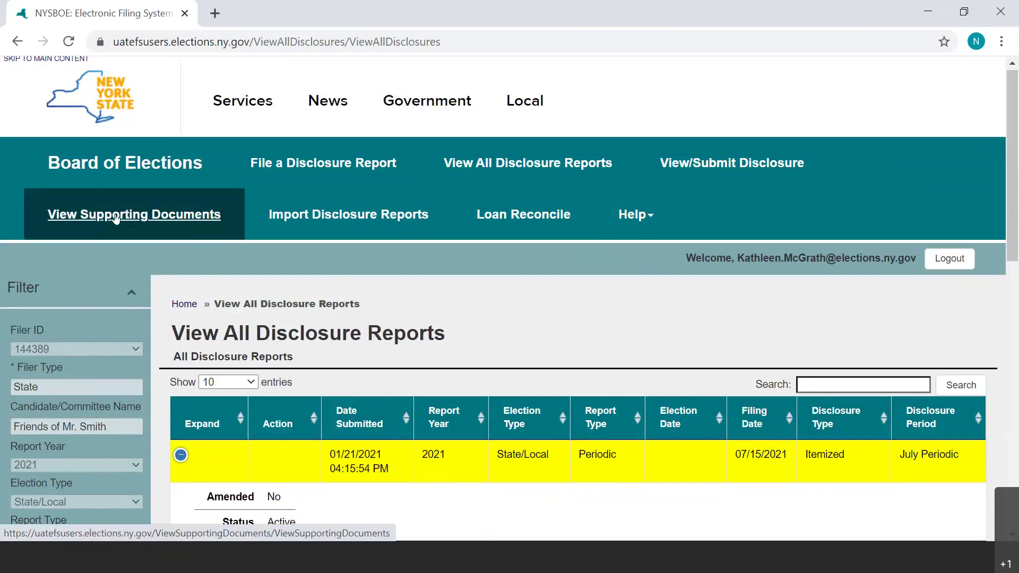
pyautogui.click(115, 217)
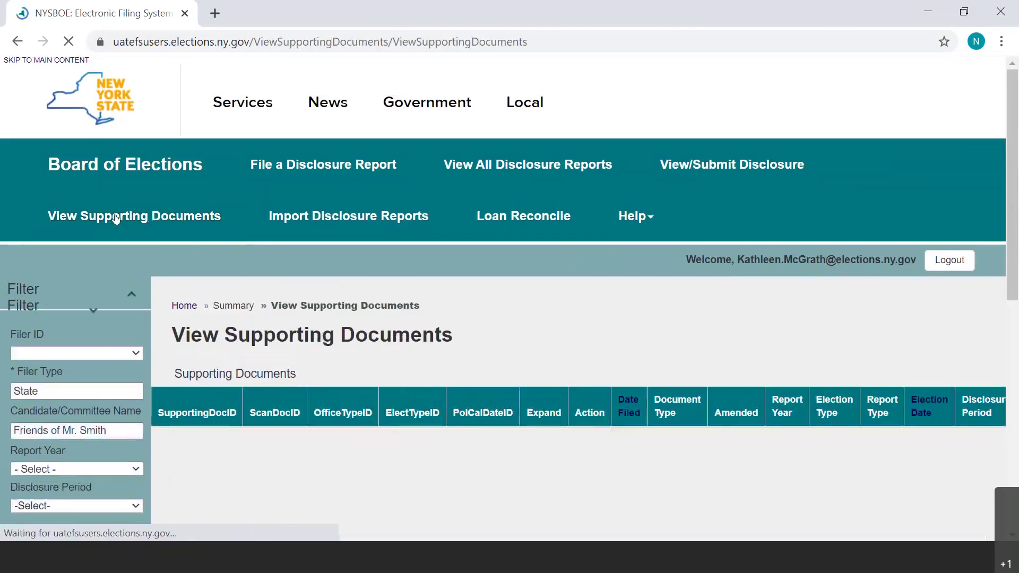
pyautogui.scroll(-1, 103, 429)
pyautogui.click(81, 378)
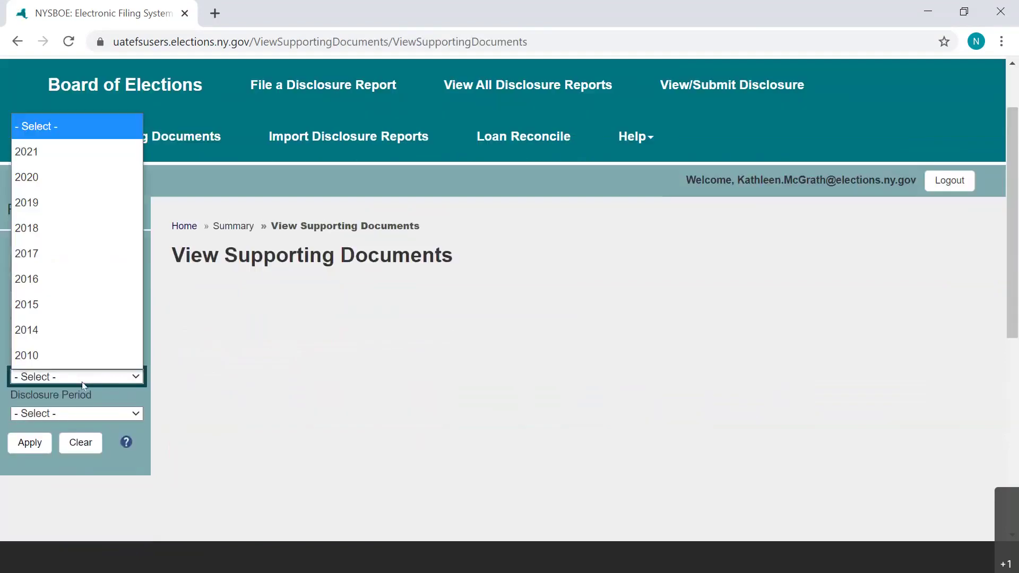
pyautogui.click(26, 151)
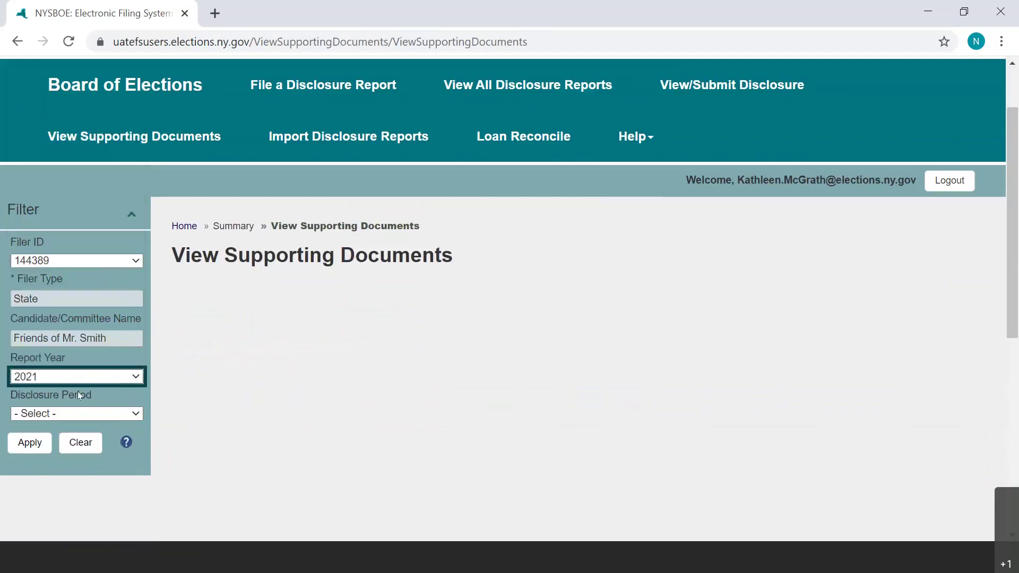
pyautogui.click(77, 413)
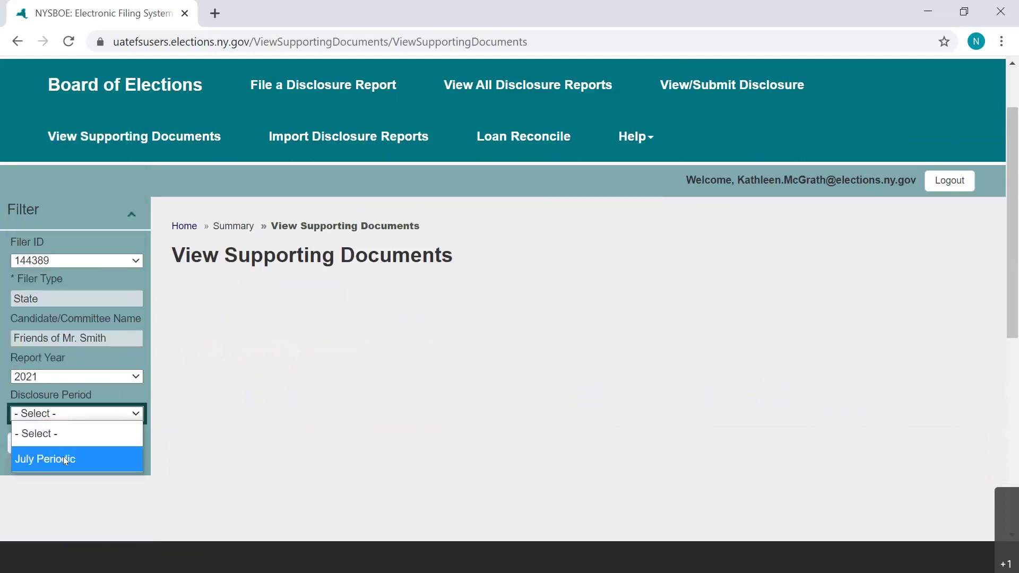
pyautogui.click(47, 457)
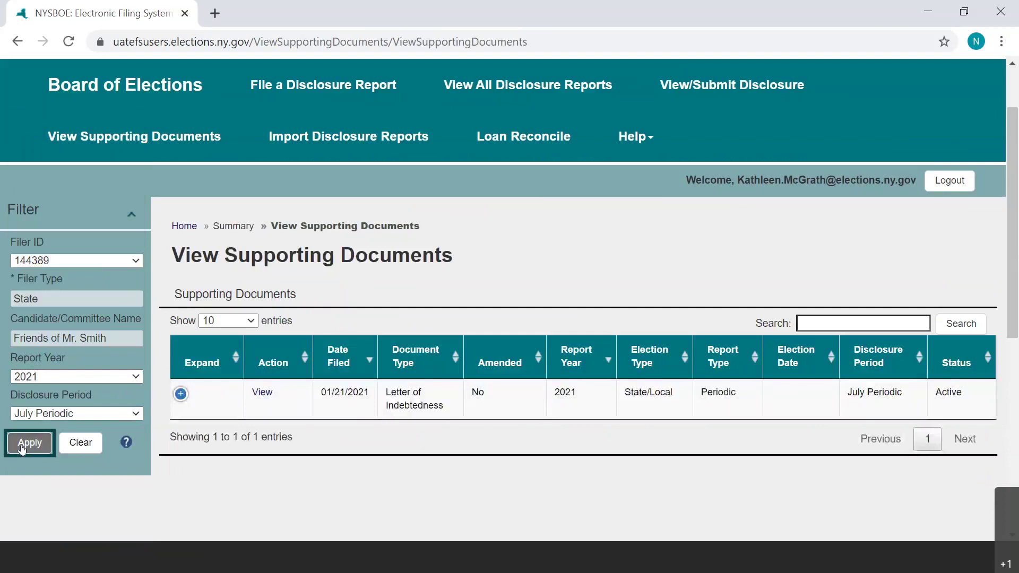
# - Download the Letter of Indebtedness entry from the supporting documents list
pyautogui.click(263, 394)
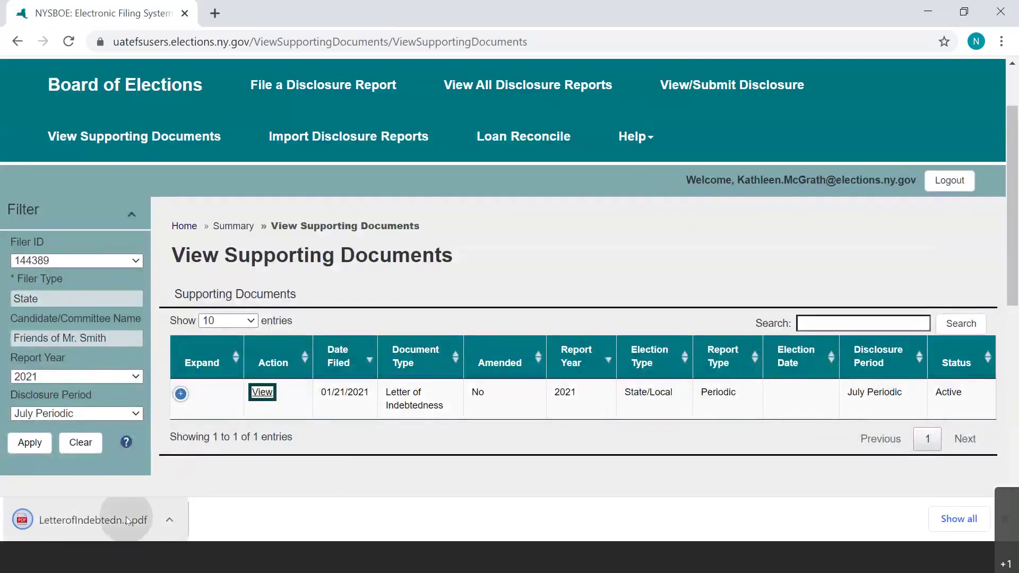
# - Display the downloaded Letter of Indebtedness showing the $10,000 loan at 0% interest
pyautogui.click(93, 520)
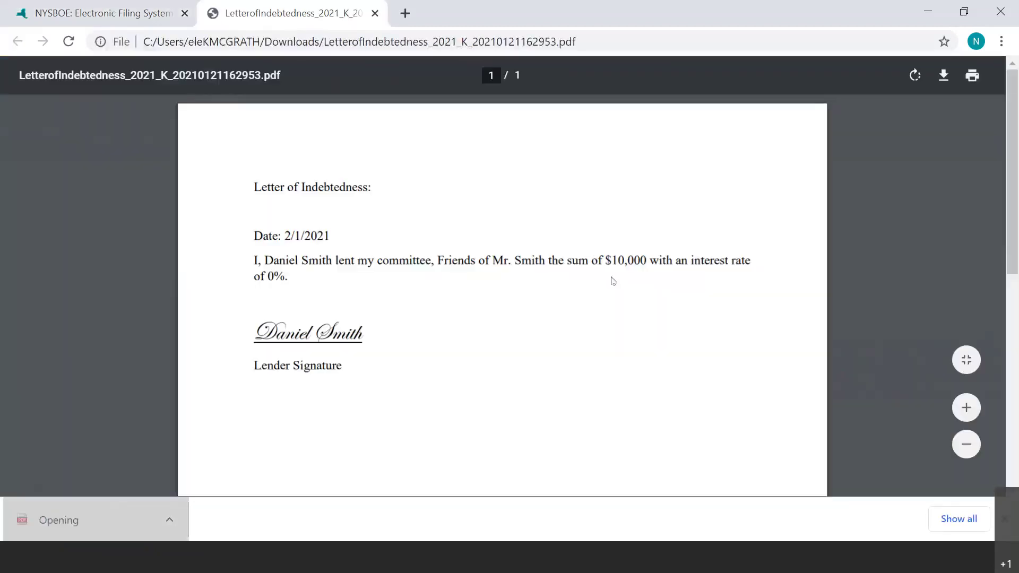